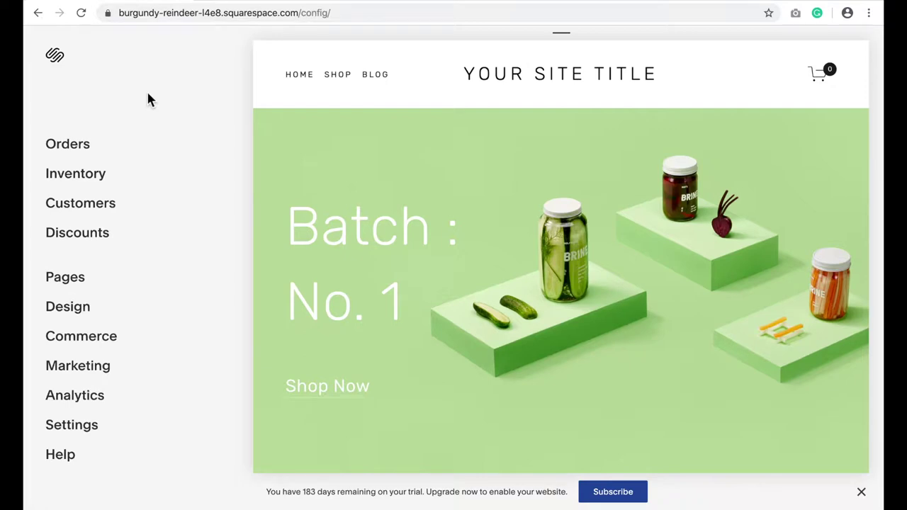
Look through the home page preview's stacked sections, from the Batch No. 1 banner down to Batch No. 3.
{"action": "mouse_move", "coordinate": [691, 223]}
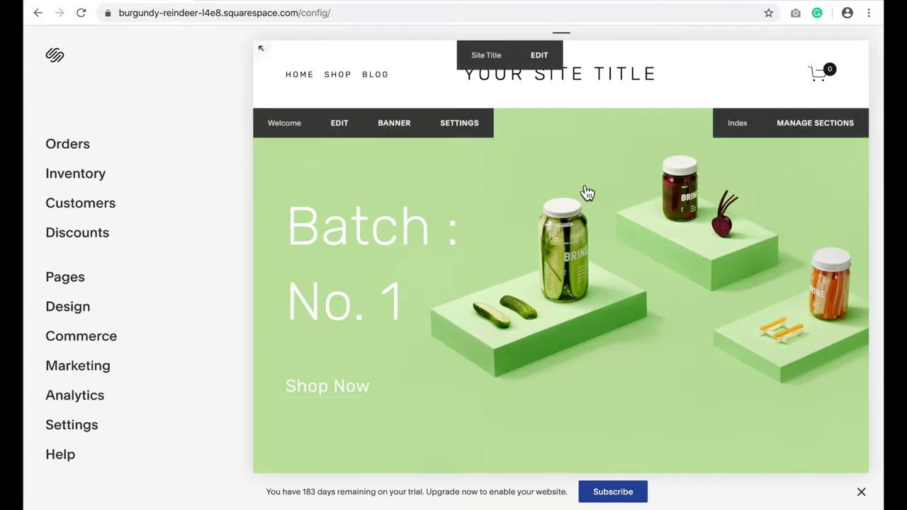
{"action": "scroll", "coordinate": [531, 221], "scroll_direction": "down", "scroll_amount": 15}
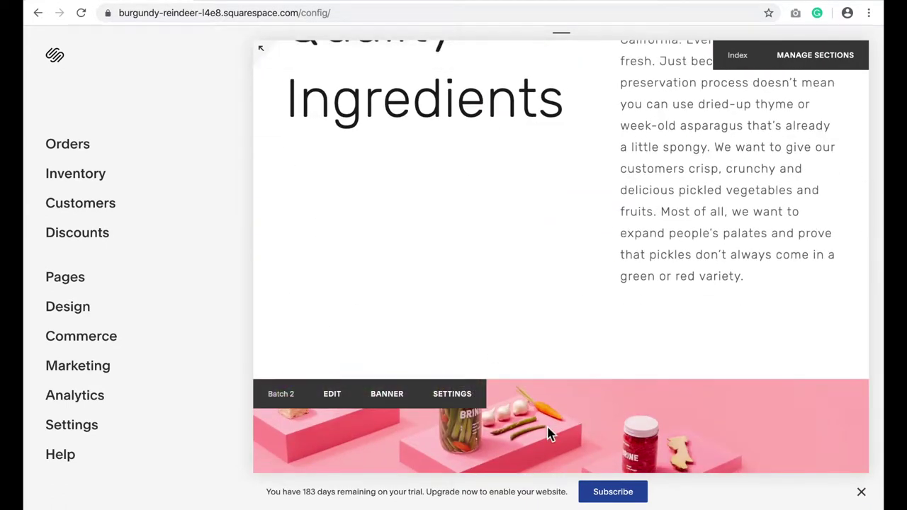
{"action": "scroll", "coordinate": [550, 434], "scroll_direction": "up", "scroll_amount": 15}
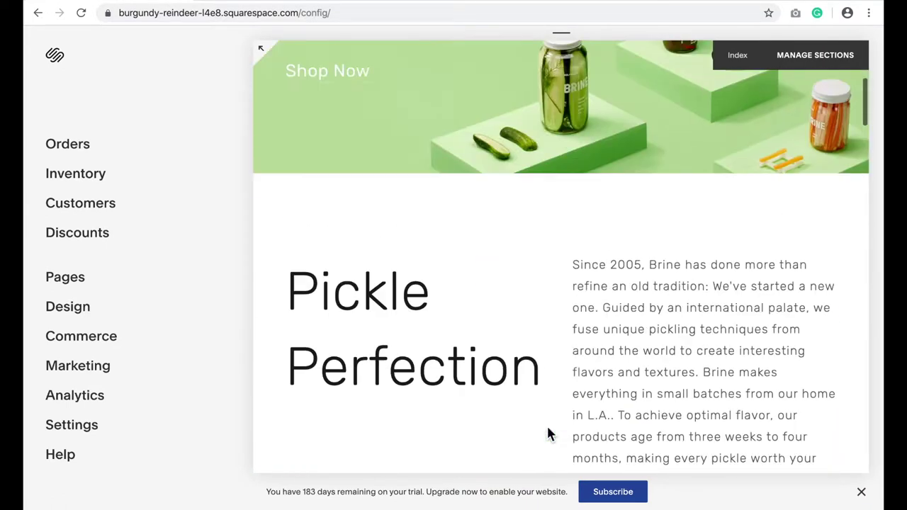
{"action": "scroll", "coordinate": [586, 237], "scroll_direction": "down", "scroll_amount": 15}
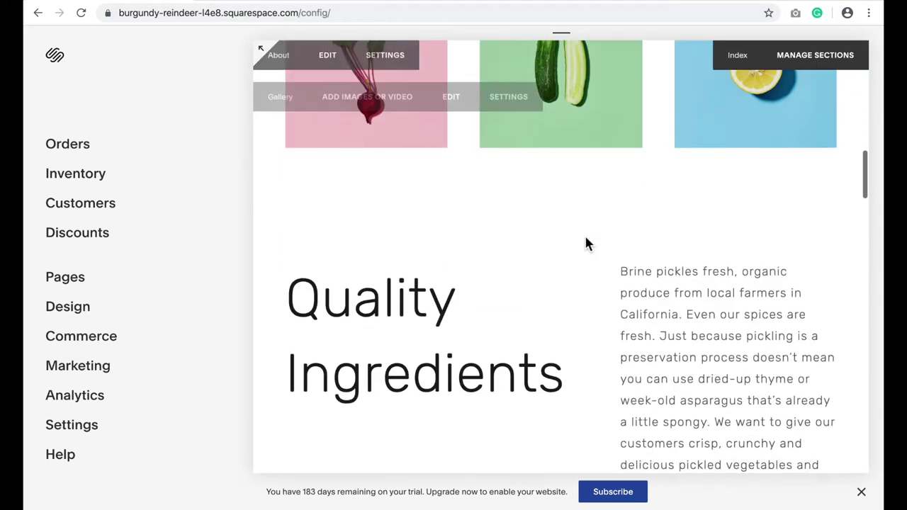
{"action": "scroll", "coordinate": [586, 244], "scroll_direction": "down", "scroll_amount": 15}
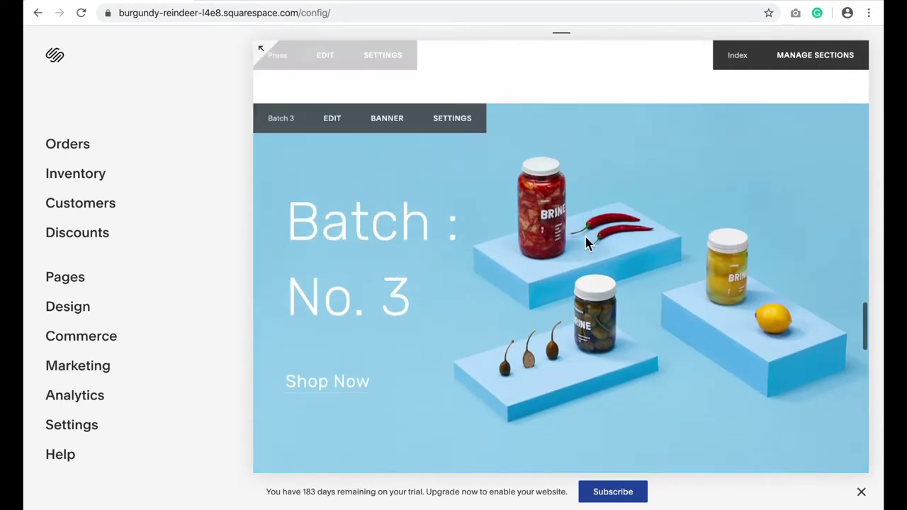
{"action": "scroll", "coordinate": [585, 244], "scroll_direction": "up", "scroll_amount": 20}
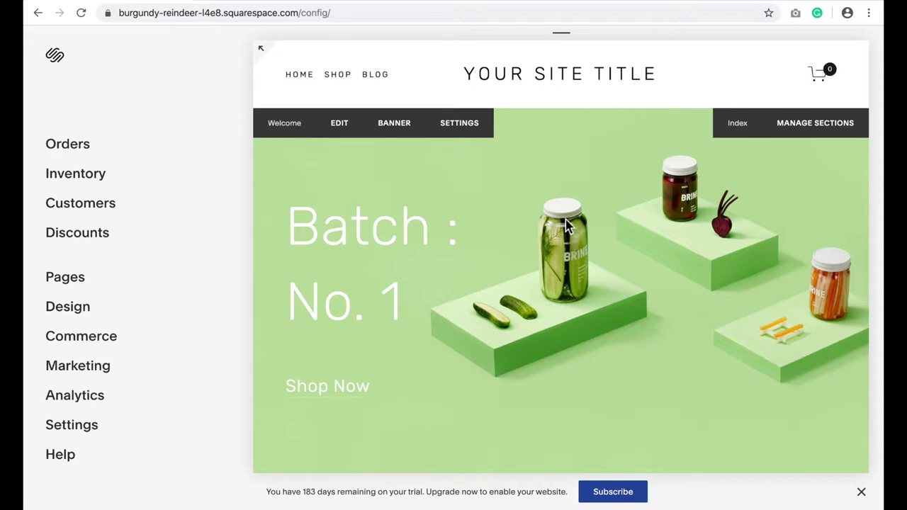
Open the site's page list and review the FAQ page in the footer navigation.
{"action": "left_click", "coordinate": [87, 284]}
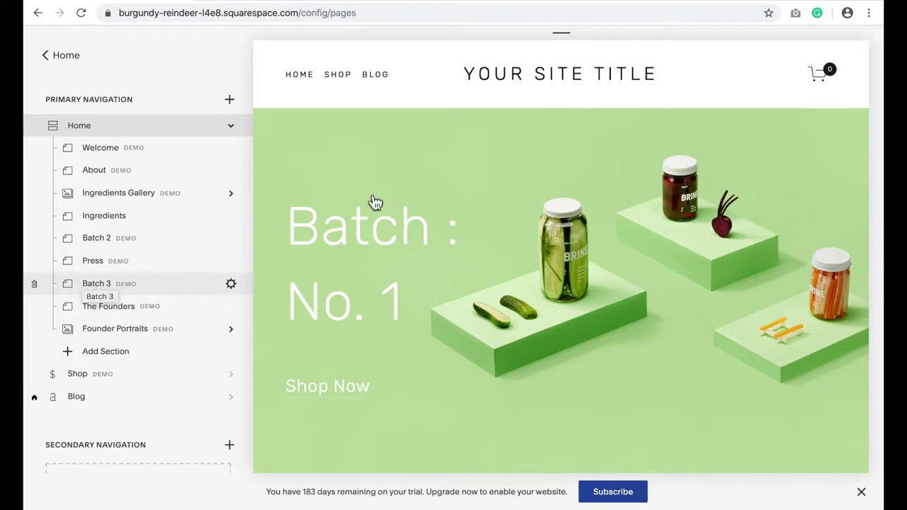
{"action": "scroll", "coordinate": [167, 320], "scroll_direction": "down", "scroll_amount": 5}
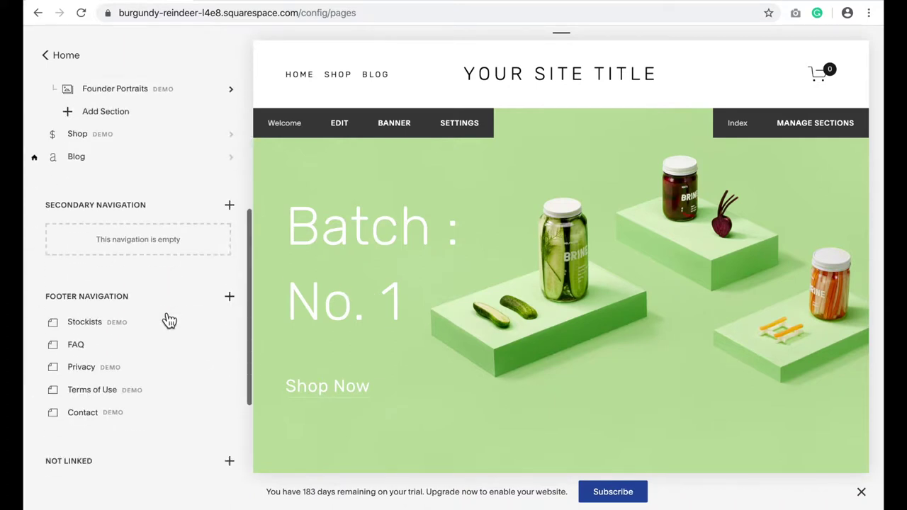
{"action": "left_click", "coordinate": [87, 234]}
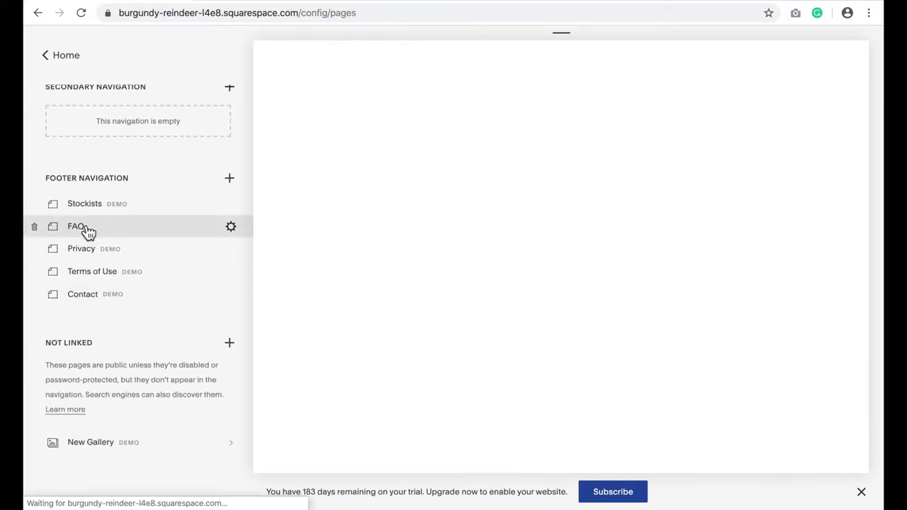
{"action": "scroll", "coordinate": [559, 307], "scroll_direction": "down", "scroll_amount": 2}
{"action": "scroll", "coordinate": [556, 301], "scroll_direction": "down", "scroll_amount": 10}
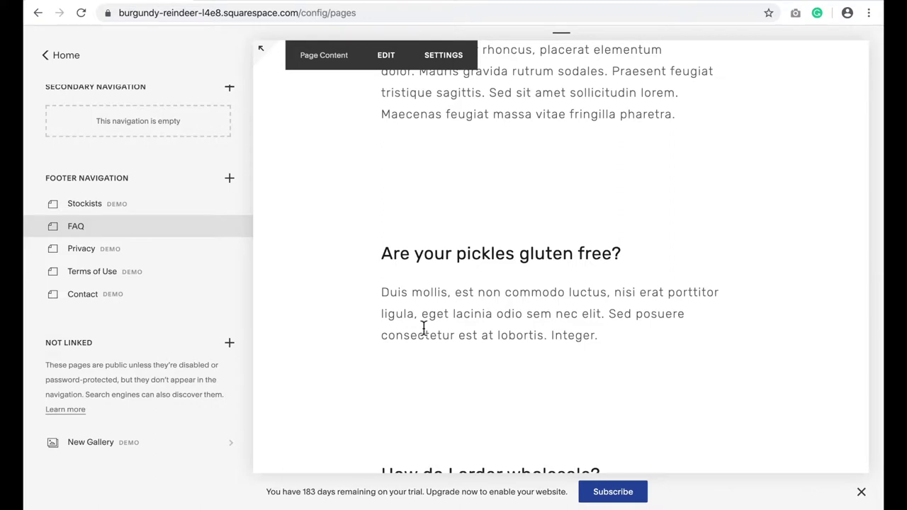
Open the Home page's Ingredients section for editing and insert a Code block above the Quality Ingredients heading.
{"action": "scroll", "coordinate": [148, 271], "scroll_direction": "up", "scroll_amount": 5}
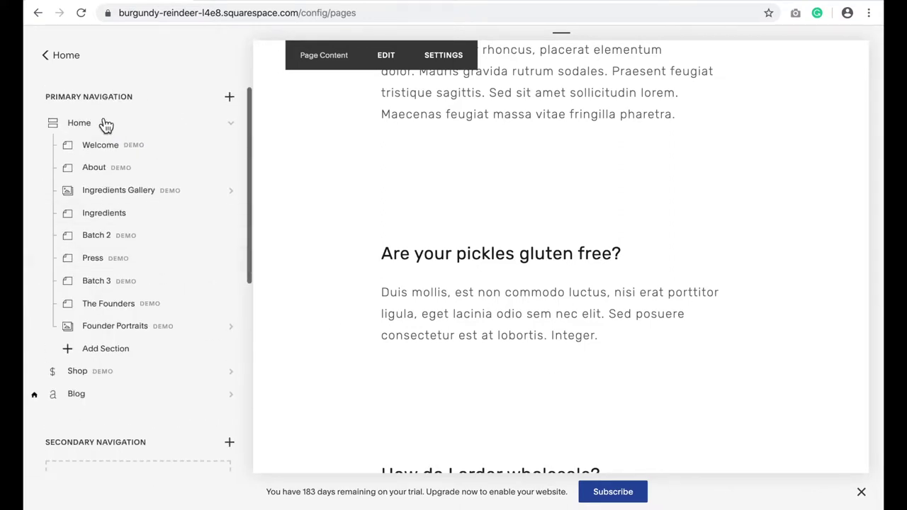
{"action": "left_click", "coordinate": [100, 126]}
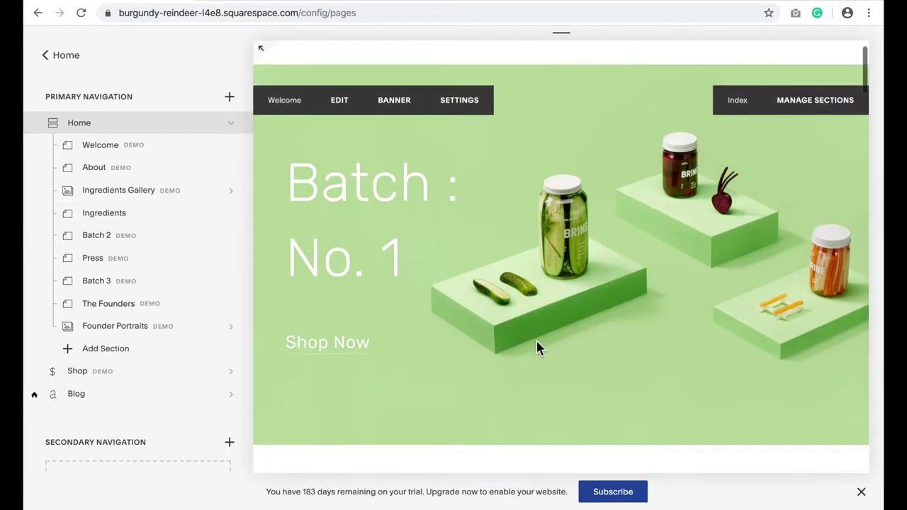
{"action": "scroll", "coordinate": [536, 340], "scroll_direction": "down", "scroll_amount": 9}
{"action": "scroll", "coordinate": [537, 348], "scroll_direction": "down", "scroll_amount": 5}
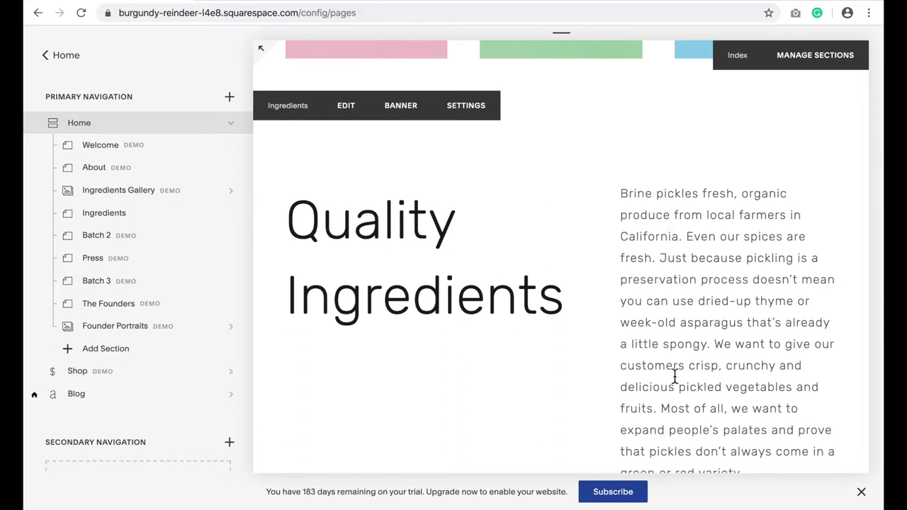
{"action": "left_click", "coordinate": [347, 107]}
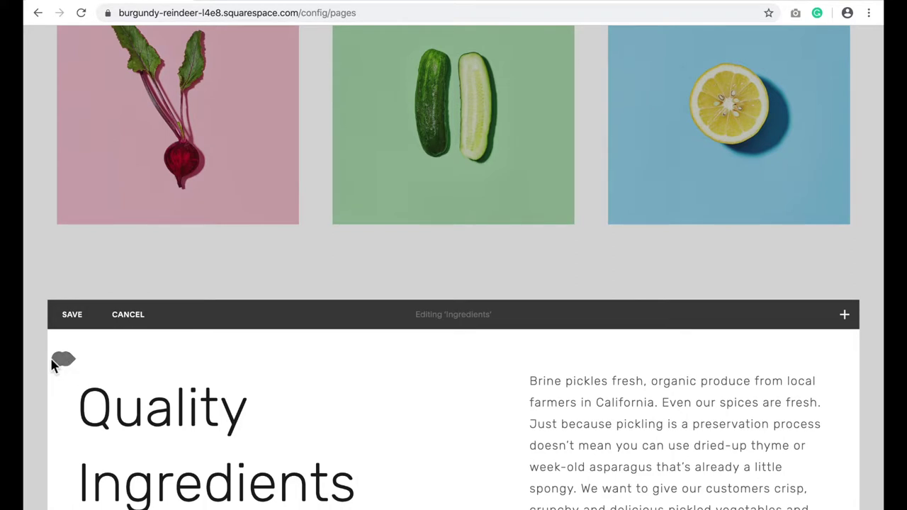
{"action": "left_click", "coordinate": [60, 363]}
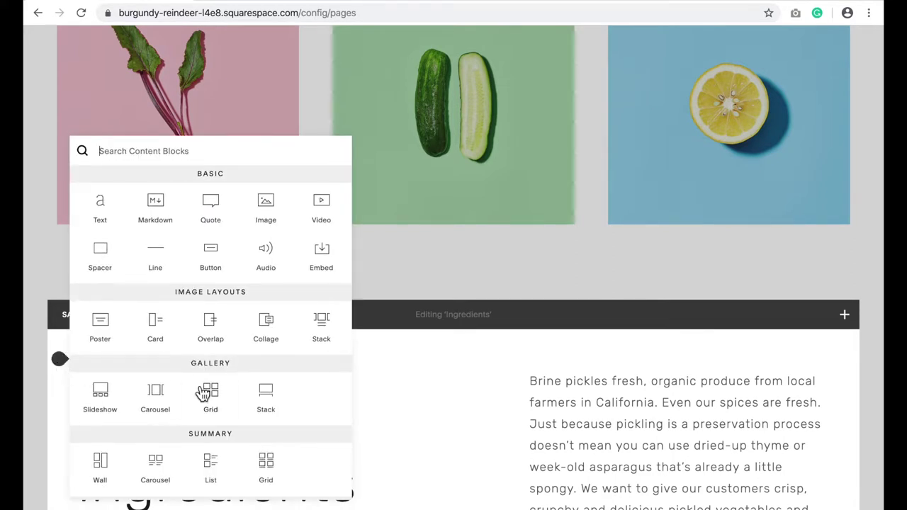
{"action": "scroll", "coordinate": [202, 391], "scroll_direction": "down", "scroll_amount": 2}
{"action": "scroll", "coordinate": [202, 393], "scroll_direction": "down", "scroll_amount": 2}
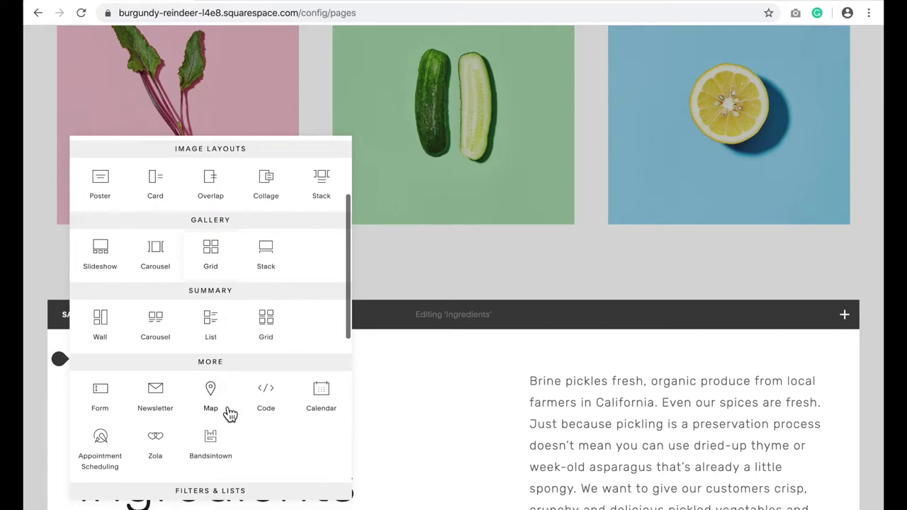
{"action": "left_click", "coordinate": [267, 394]}
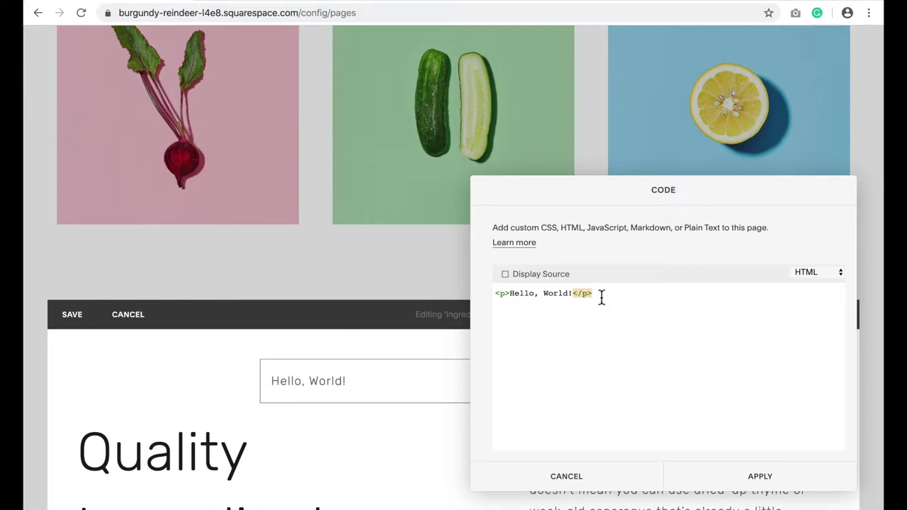
Replace the Code block's sample HTML with <div id="ingredients"></div>.
{"action": "left_click_drag", "start_coordinate": [602, 299], "coordinate": [485, 293]}
{"action": "type", "text": "<div id=\"idname\"></div>"}
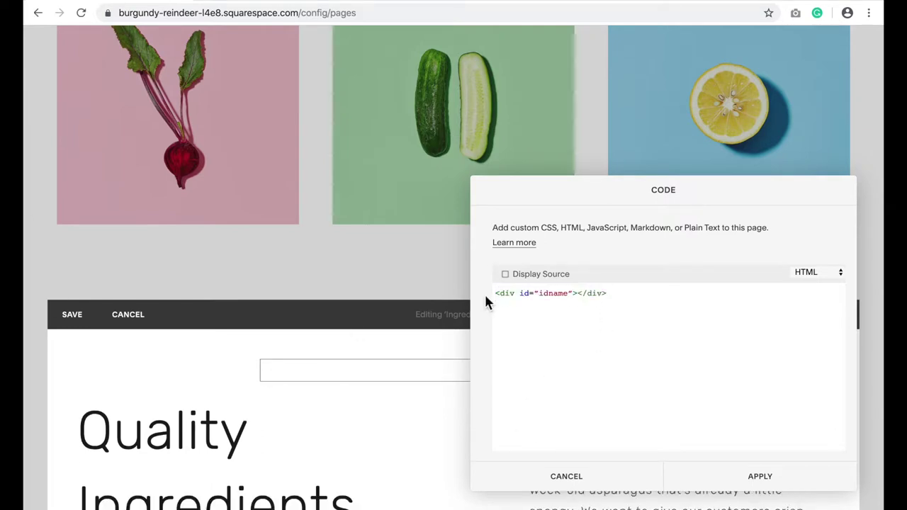
{"action": "left_click", "coordinate": [573, 294]}
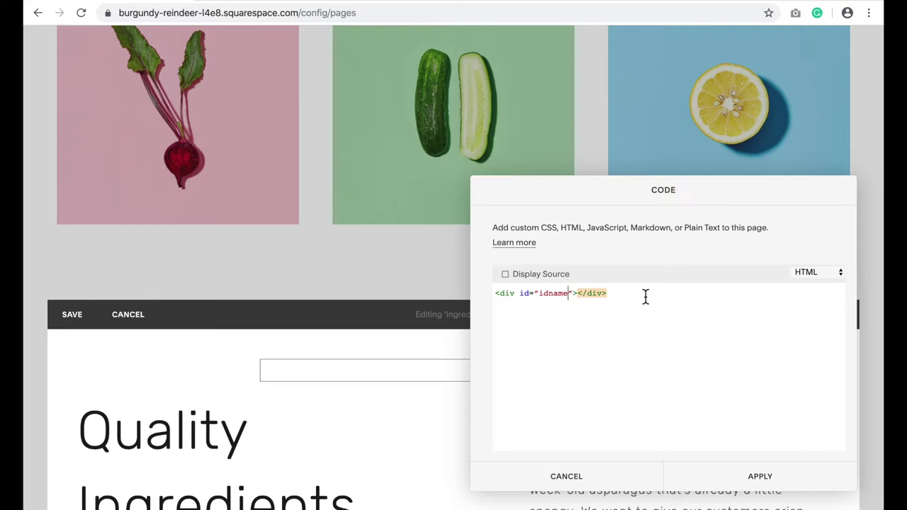
{"action": "key", "text": "BackSpace"}
{"action": "key", "text": "BackSpace"}
{"action": "key", "text": "BackSpace"}
{"action": "key", "text": "BackSpace"}
{"action": "key", "text": "BackSpace"}
{"action": "key", "text": "BackSpace"}
{"action": "type", "text": "in"}
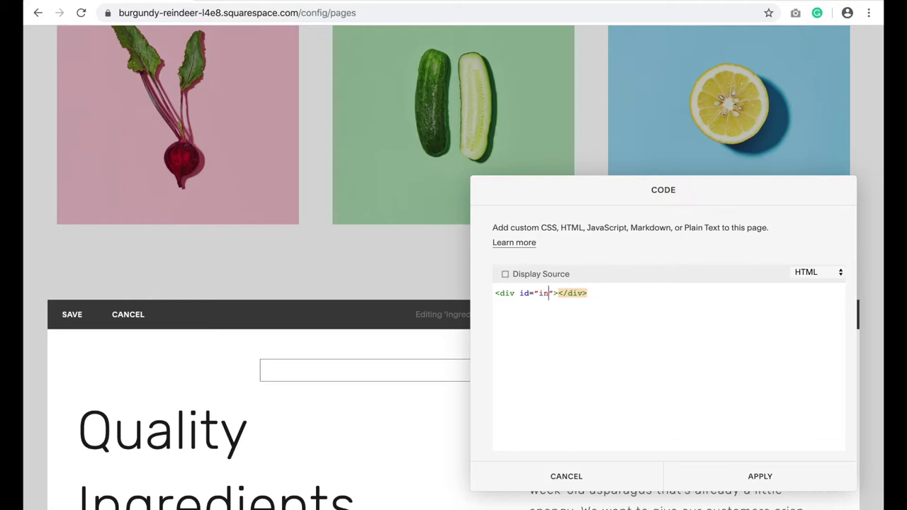
{"action": "type", "text": "gredients"}
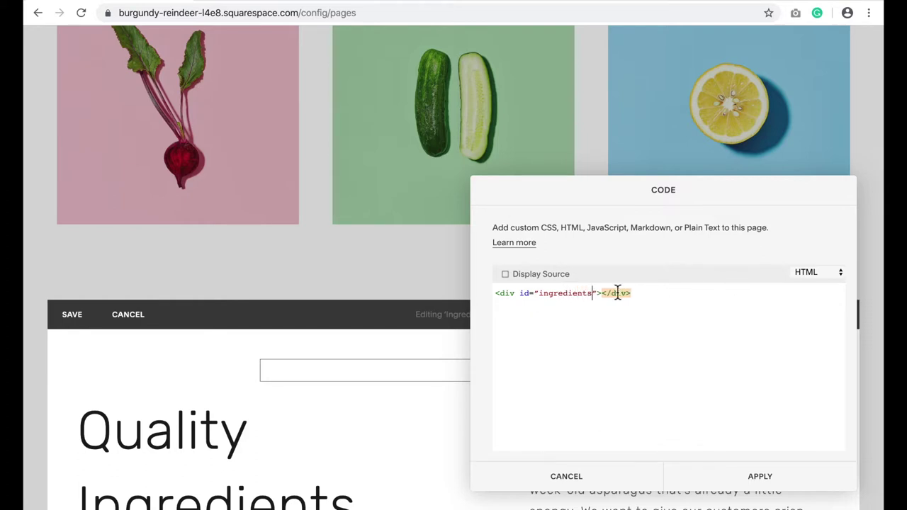
Apply the Code block's HTML and save the Ingredients section.
{"action": "left_click_drag", "start_coordinate": [592, 298], "coordinate": [539, 298]}
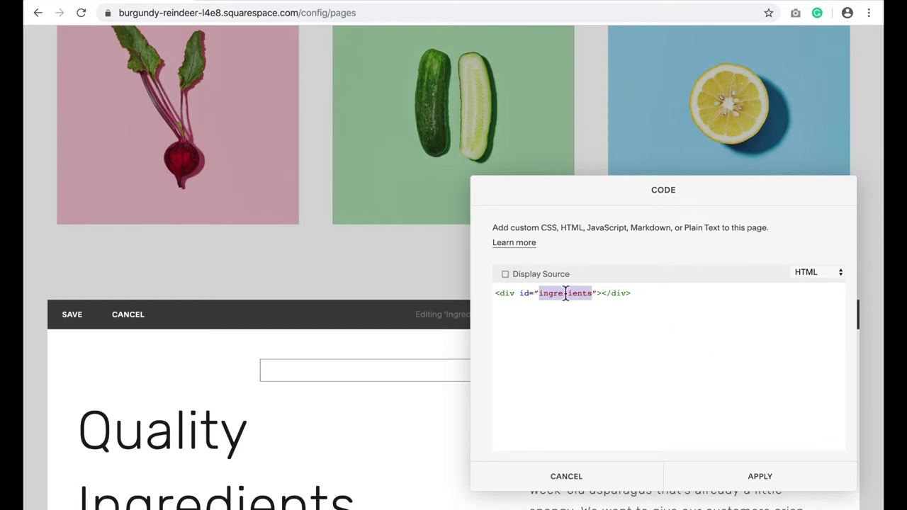
{"action": "left_click", "coordinate": [770, 487]}
{"action": "left_click", "coordinate": [76, 316]}
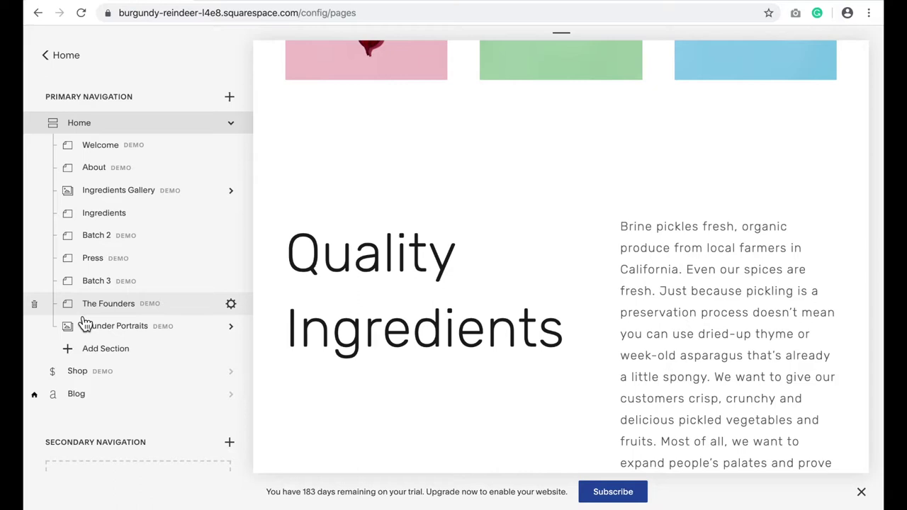
Open the FAQ page for editing and insert a Button block below the gluten free answer.
{"action": "scroll", "coordinate": [83, 324], "scroll_direction": "down", "scroll_amount": 4}
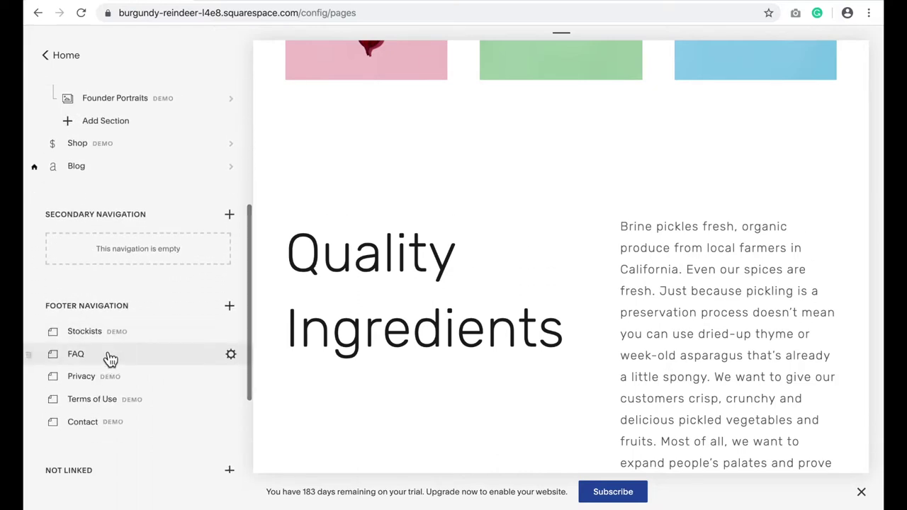
{"action": "left_click", "coordinate": [109, 361]}
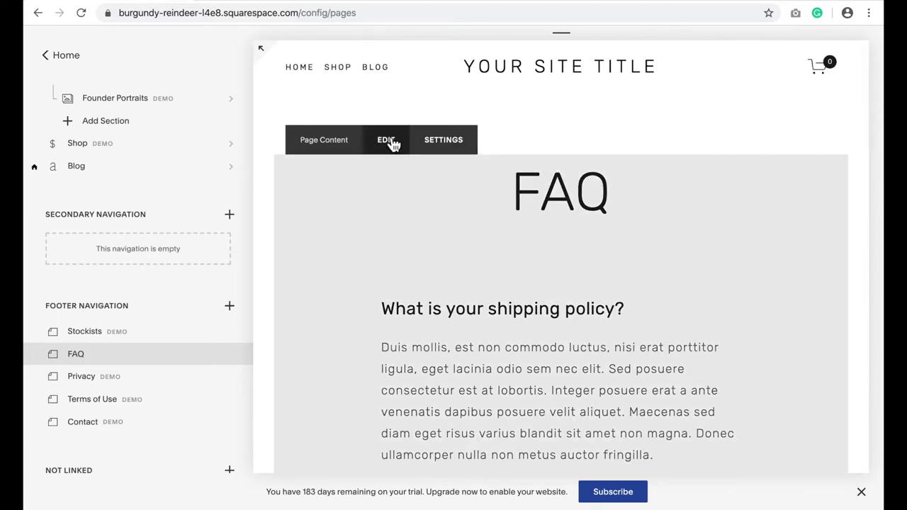
{"action": "left_click", "coordinate": [389, 141]}
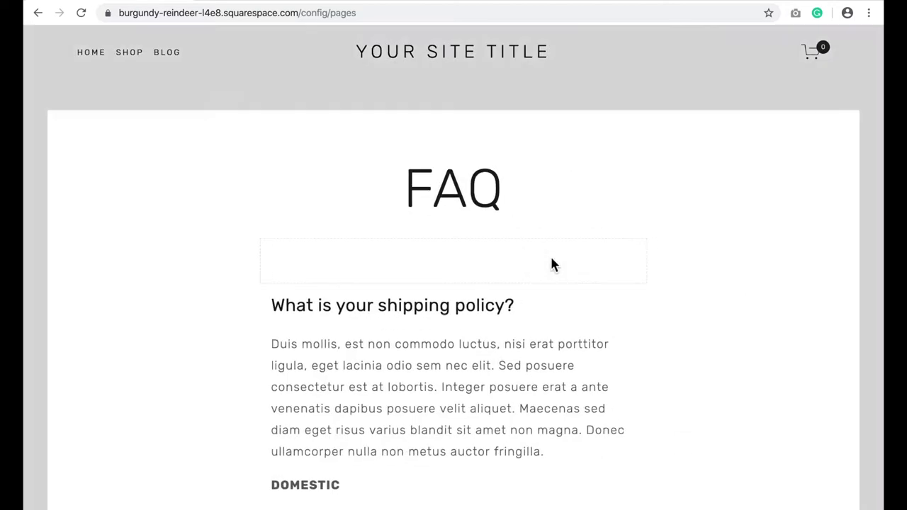
{"action": "scroll", "coordinate": [551, 259], "scroll_direction": "down", "scroll_amount": 12}
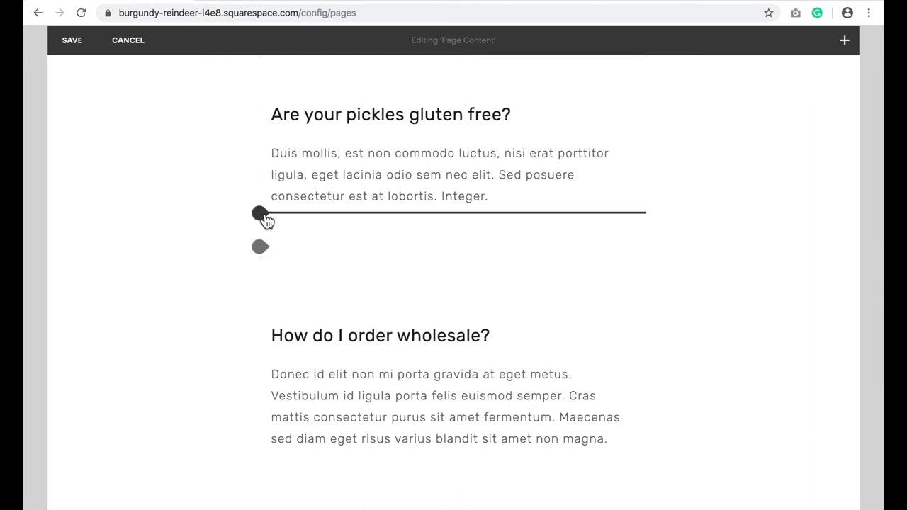
{"action": "left_click", "coordinate": [260, 214]}
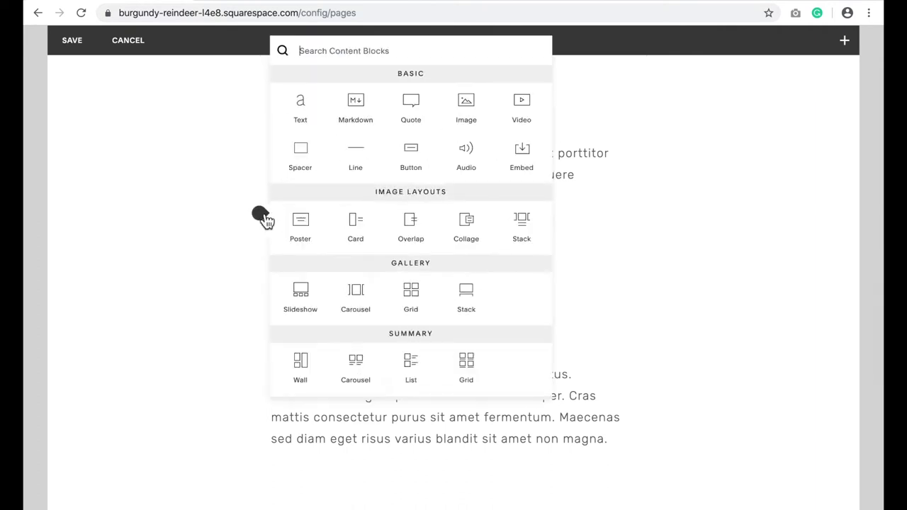
{"action": "left_click", "coordinate": [412, 146]}
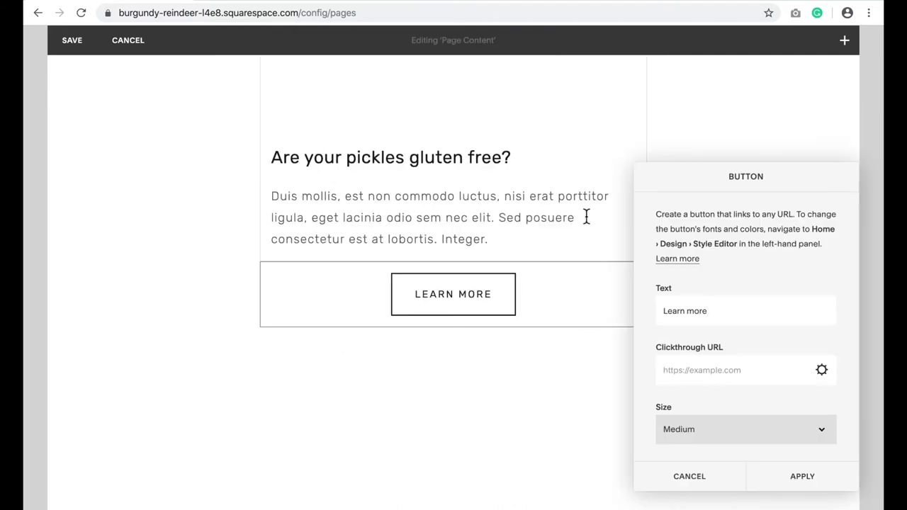
Enter the link template /pagename#idname as the button's clickthrough URL.
{"action": "left_click", "coordinate": [685, 372]}
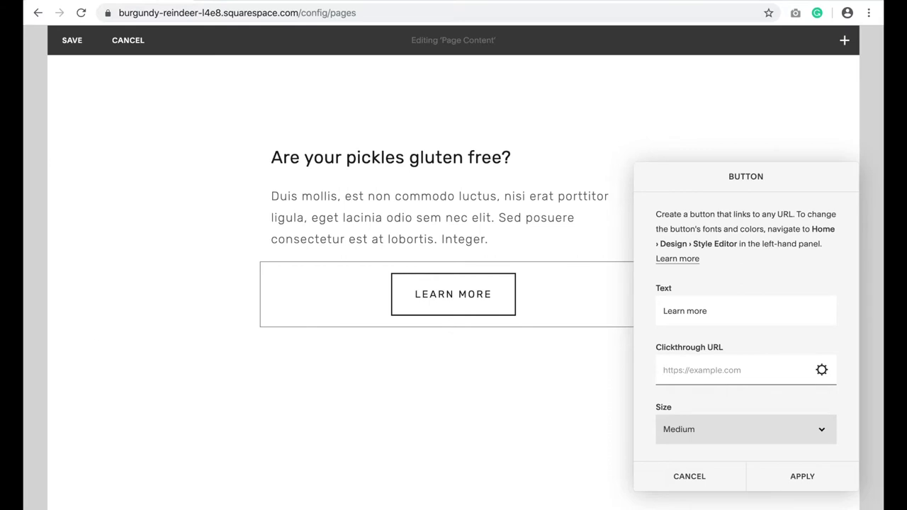
{"action": "left_click", "coordinate": [74, 210]}
{"action": "left_click", "coordinate": [680, 370]}
{"action": "type", "text": "/pagename#idname"}
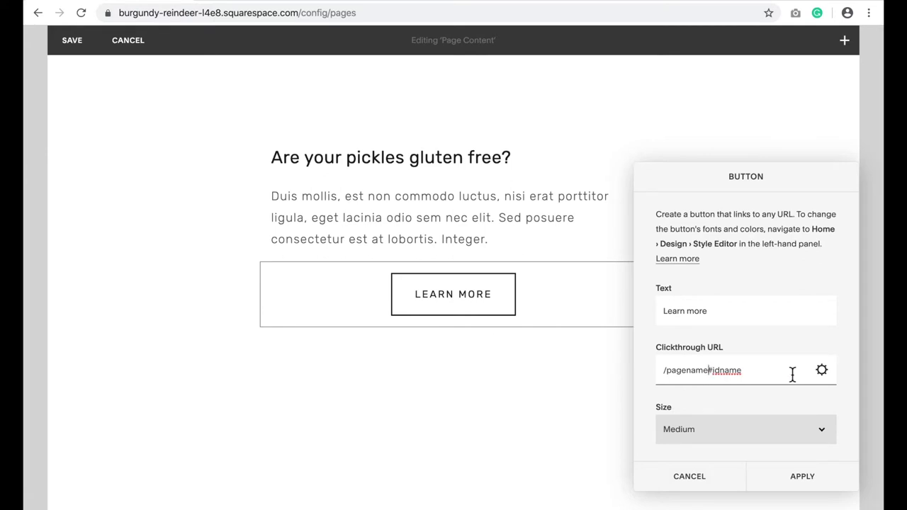
Change the button's clickthrough URL to /home#ingredients, then apply it and save the FAQ page.
{"action": "key", "text": "BackSpace"}
{"action": "key", "text": "BackSpace"}
{"action": "key", "text": "BackSpace"}
{"action": "key", "text": "BackSpace"}
{"action": "key", "text": "BackSpace"}
{"action": "key", "text": "BackSpace"}
{"action": "key", "text": "BackSpace"}
{"action": "key", "text": "BackSpace"}
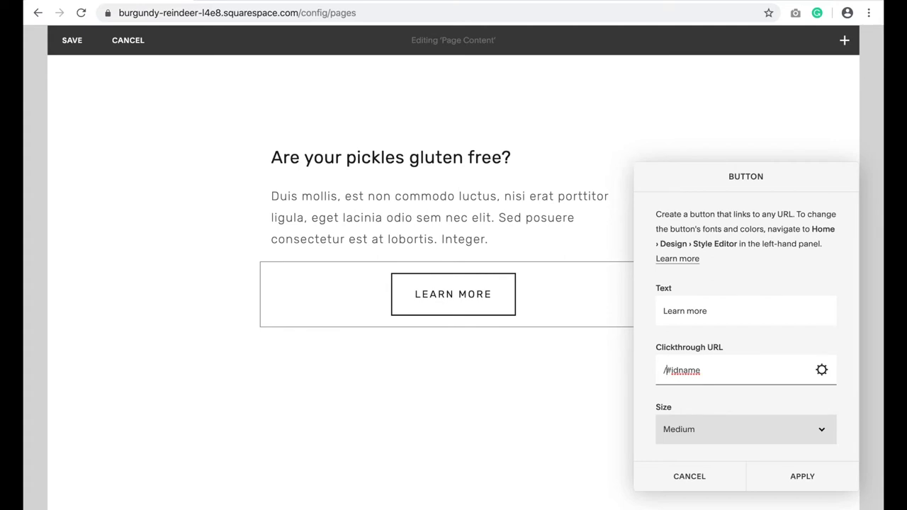
{"action": "type", "text": "home"}
{"action": "left_click_drag", "start_coordinate": [728, 373], "coordinate": [695, 376]}
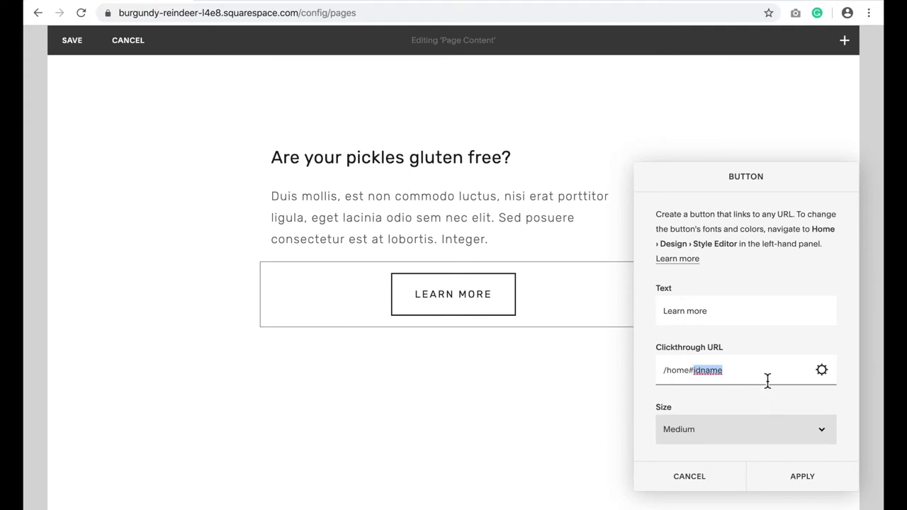
{"action": "type", "text": "ingredients"}
{"action": "left_click", "coordinate": [805, 477]}
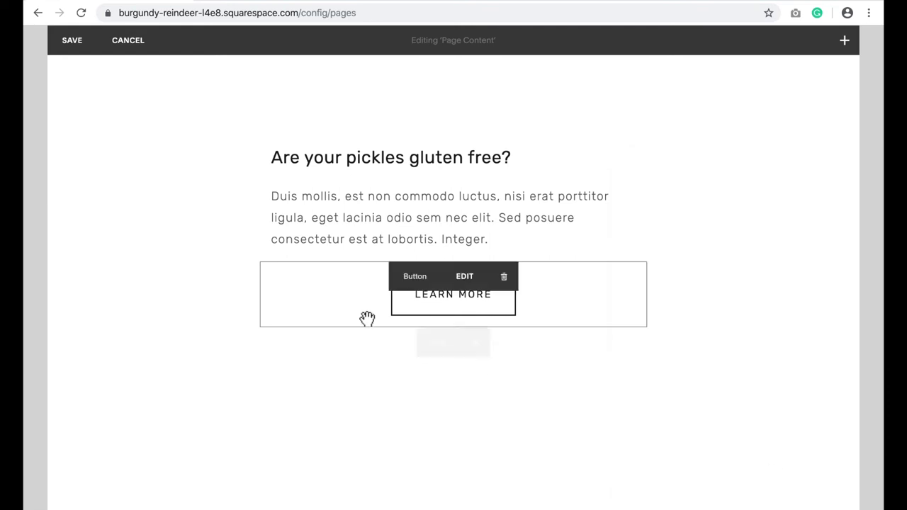
{"action": "left_click", "coordinate": [80, 43]}
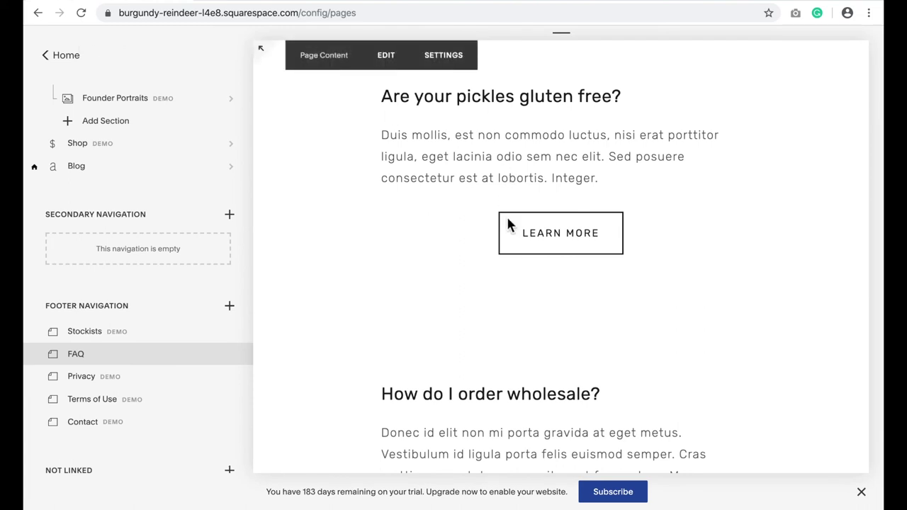
Test the FAQ page's Learn More button and check where its anchor link lands on the Home page.
{"action": "left_click", "coordinate": [575, 245]}
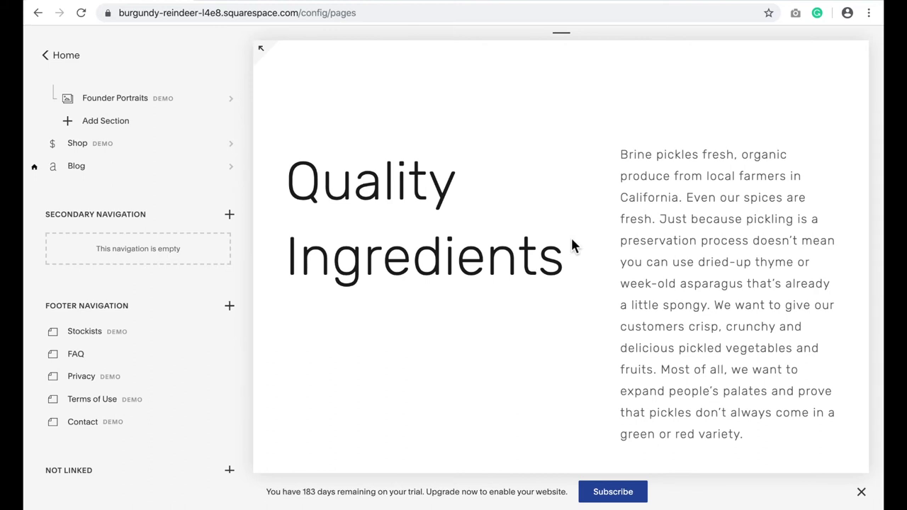
{"action": "scroll", "coordinate": [571, 235], "scroll_direction": "up", "scroll_amount": 15}
{"action": "scroll", "coordinate": [571, 235], "scroll_direction": "down", "scroll_amount": 3}
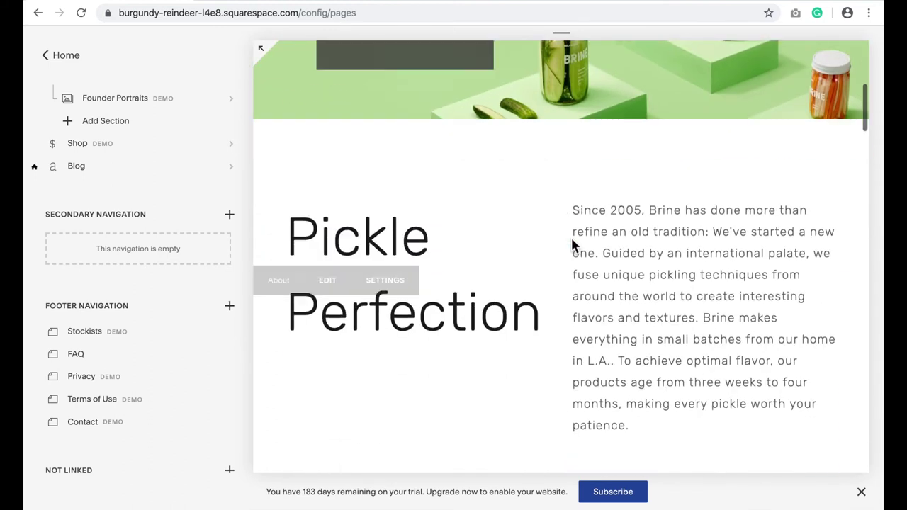
{"action": "scroll", "coordinate": [573, 244], "scroll_direction": "down", "scroll_amount": 8}
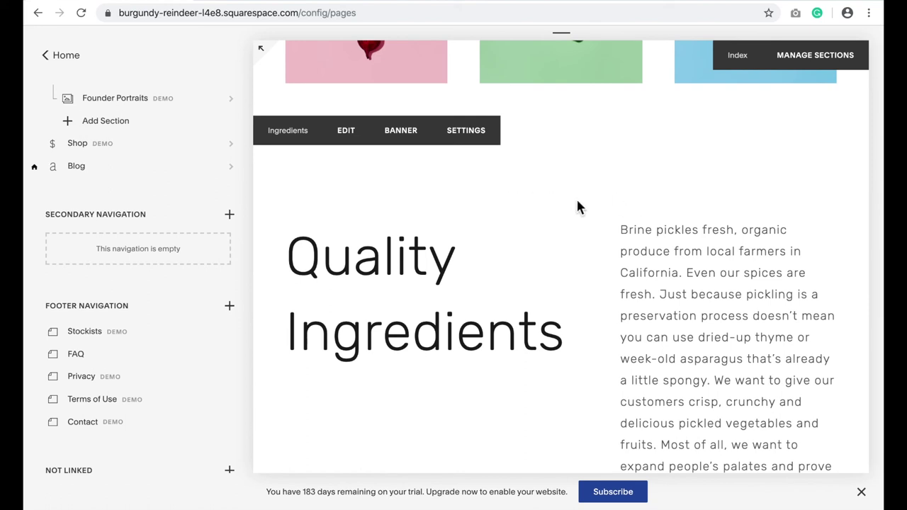
{"action": "scroll", "coordinate": [576, 206], "scroll_direction": "up", "scroll_amount": 12}
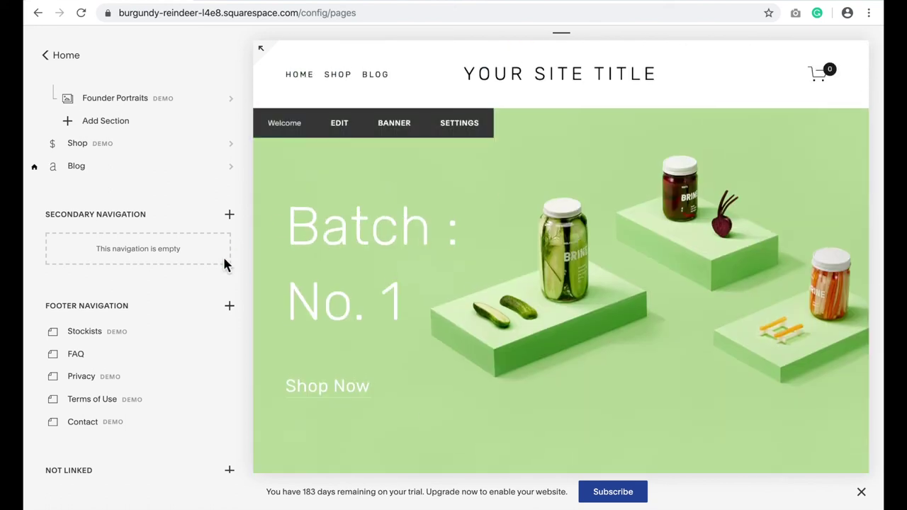
Return to the FAQ page and test the Learn More button below the gluten free answer again, checking the linked section.
{"action": "left_click", "coordinate": [87, 357]}
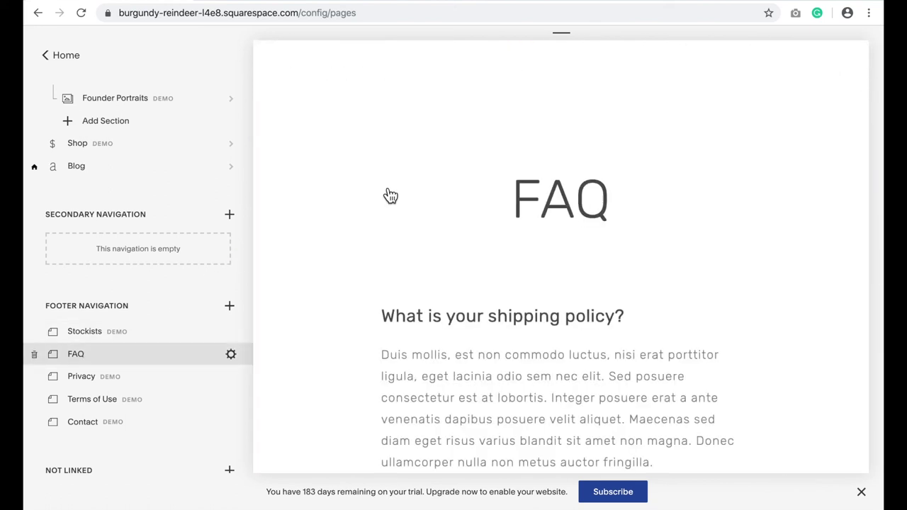
{"action": "scroll", "coordinate": [587, 202], "scroll_direction": "down", "scroll_amount": 12}
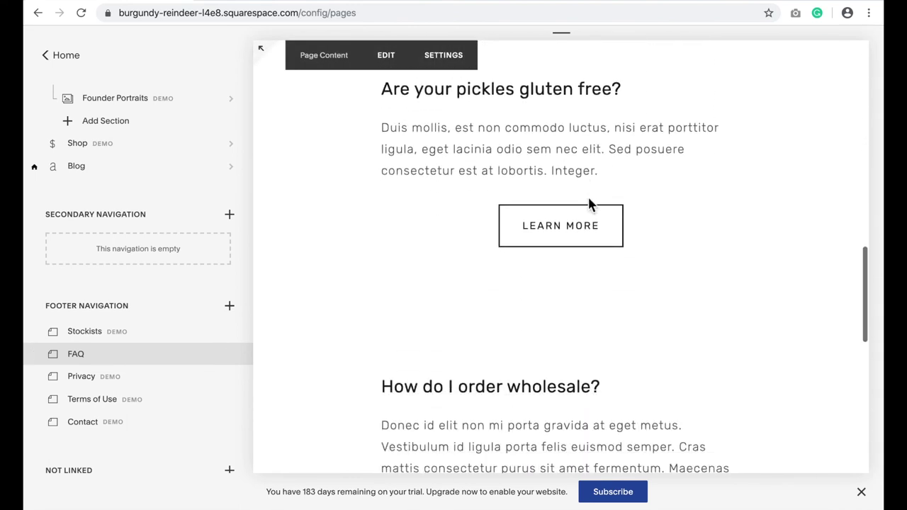
{"action": "left_click", "coordinate": [573, 210]}
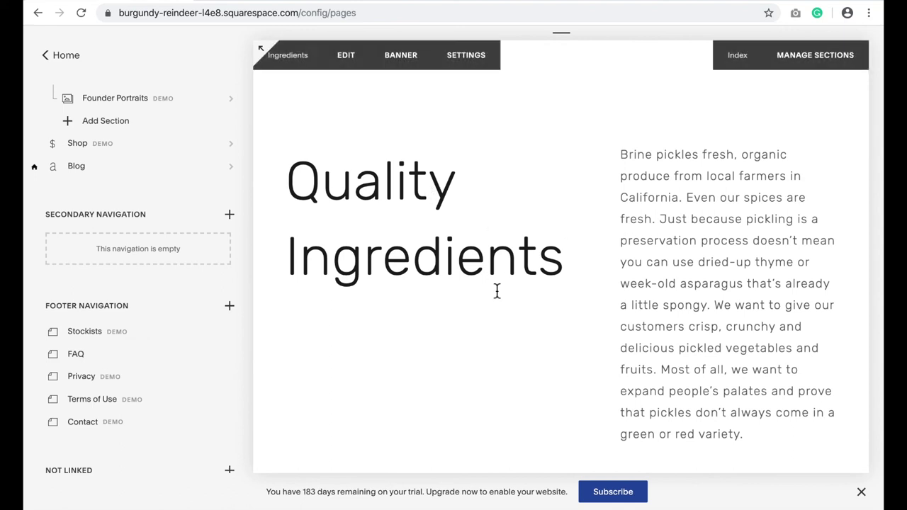
{"action": "scroll", "coordinate": [600, 269], "scroll_direction": "up", "scroll_amount": 5}
{"action": "scroll", "coordinate": [600, 272], "scroll_direction": "down", "scroll_amount": 2}
{"action": "scroll", "coordinate": [599, 271], "scroll_direction": "down", "scroll_amount": 3}
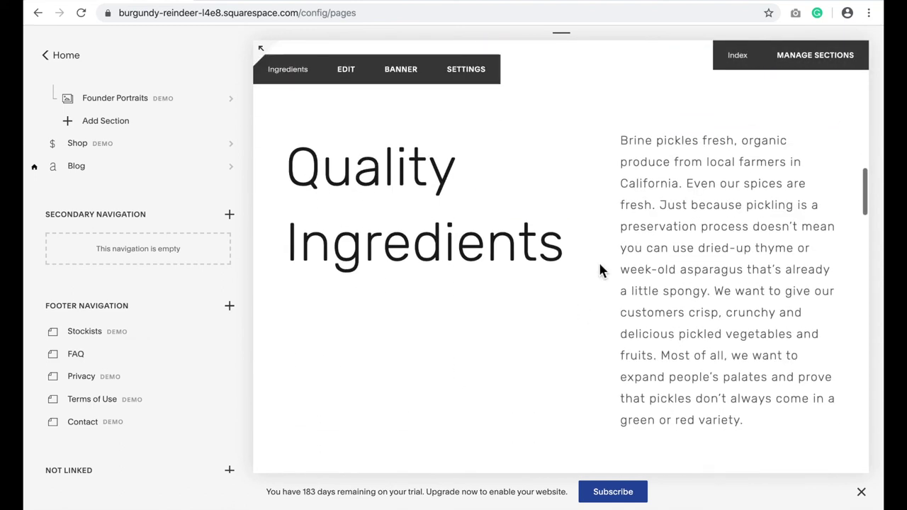